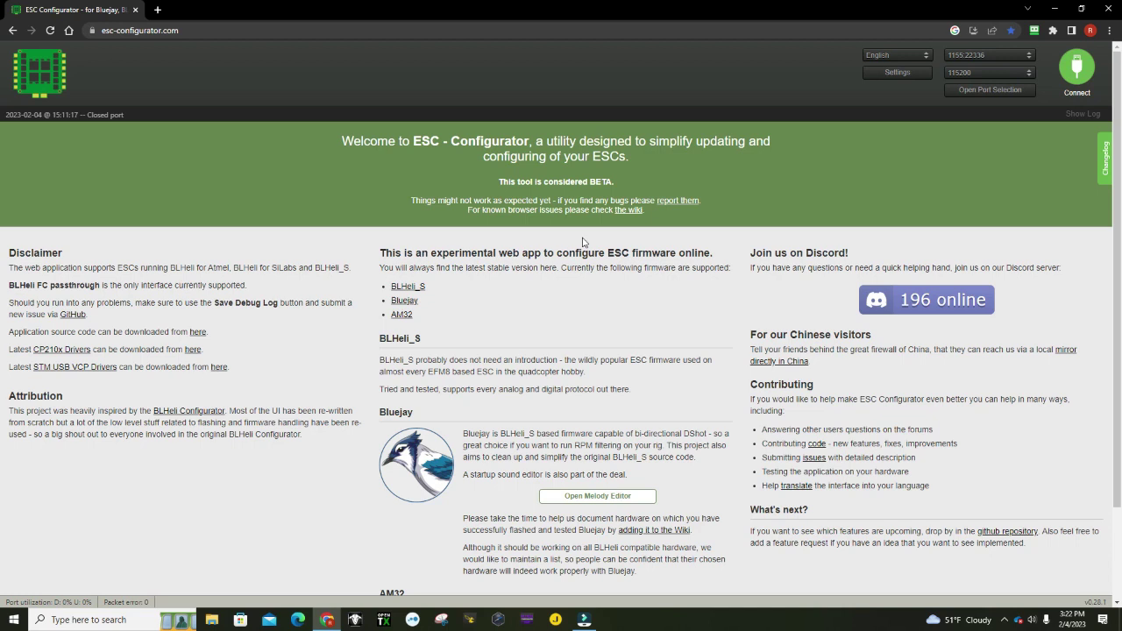
Connect to the flight controller and read the settings of all ESCs
click(1078, 76)
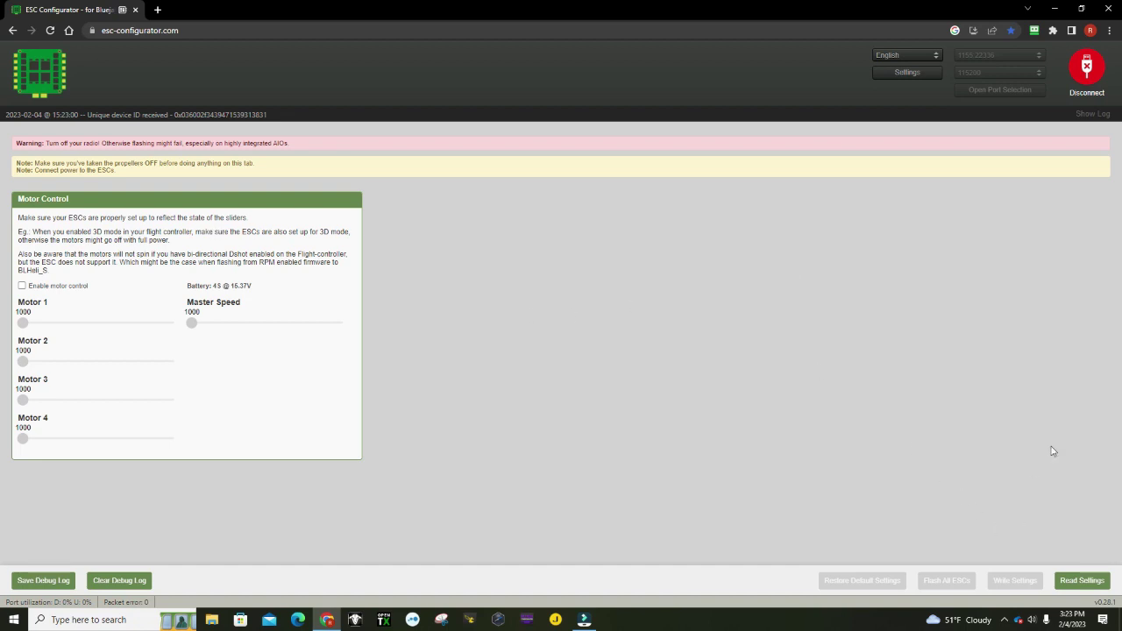
click(1083, 581)
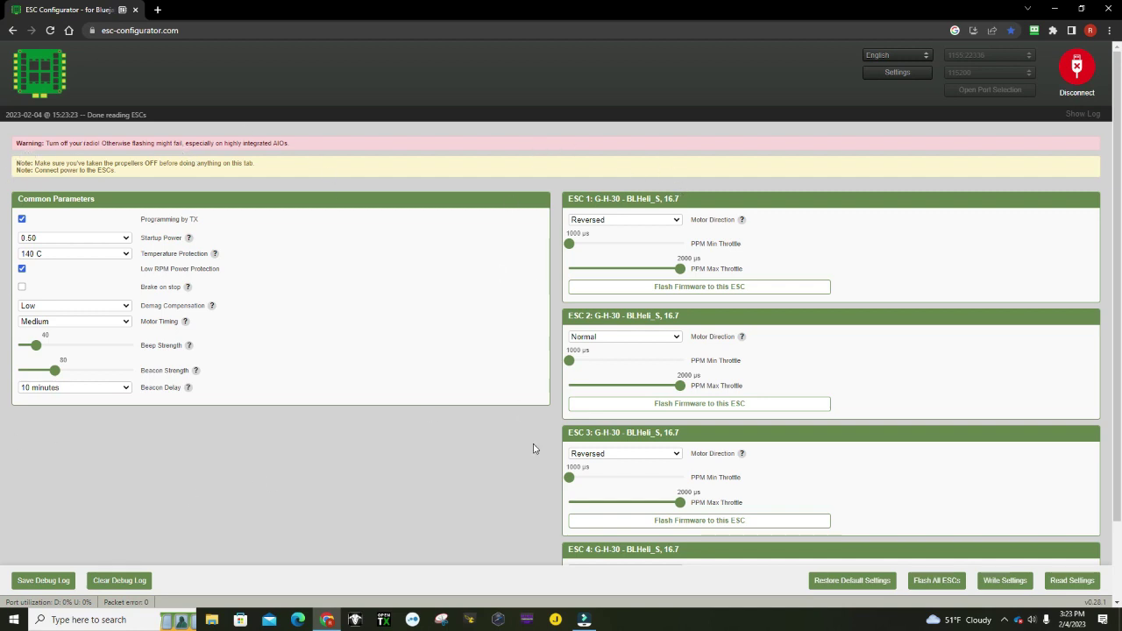
Examine the common parameters and the motor direction of each of the four ESCs, including the direction options for ESC 1
scroll(713, 458, down, 1)
scroll(745, 263, up, 1)
scroll(561, 403, down, 1)
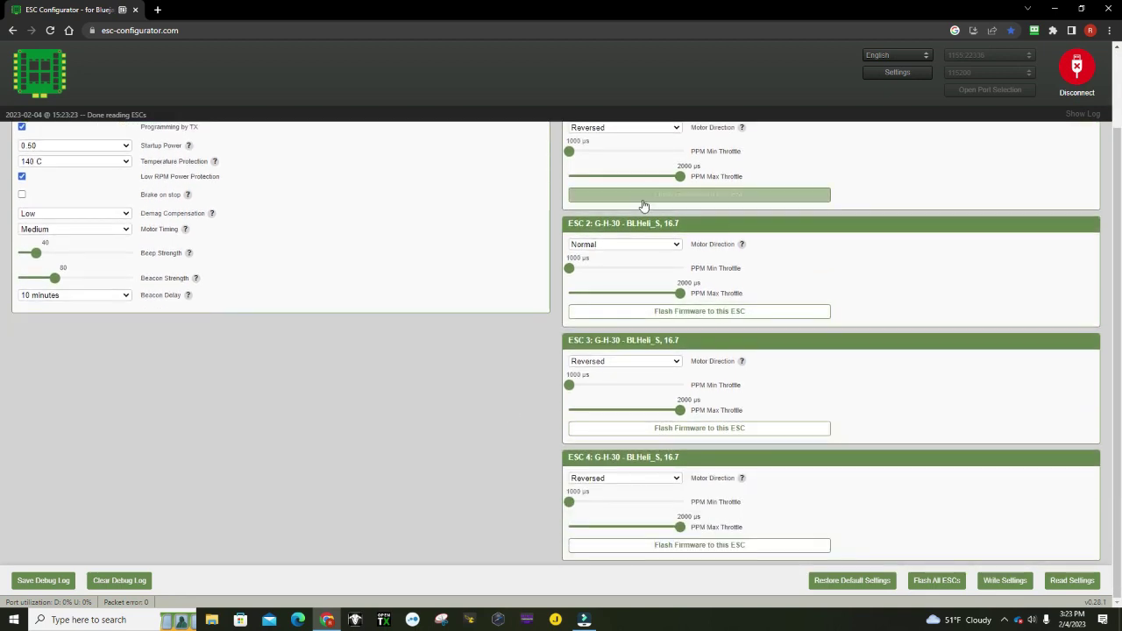
scroll(614, 210, up, 1)
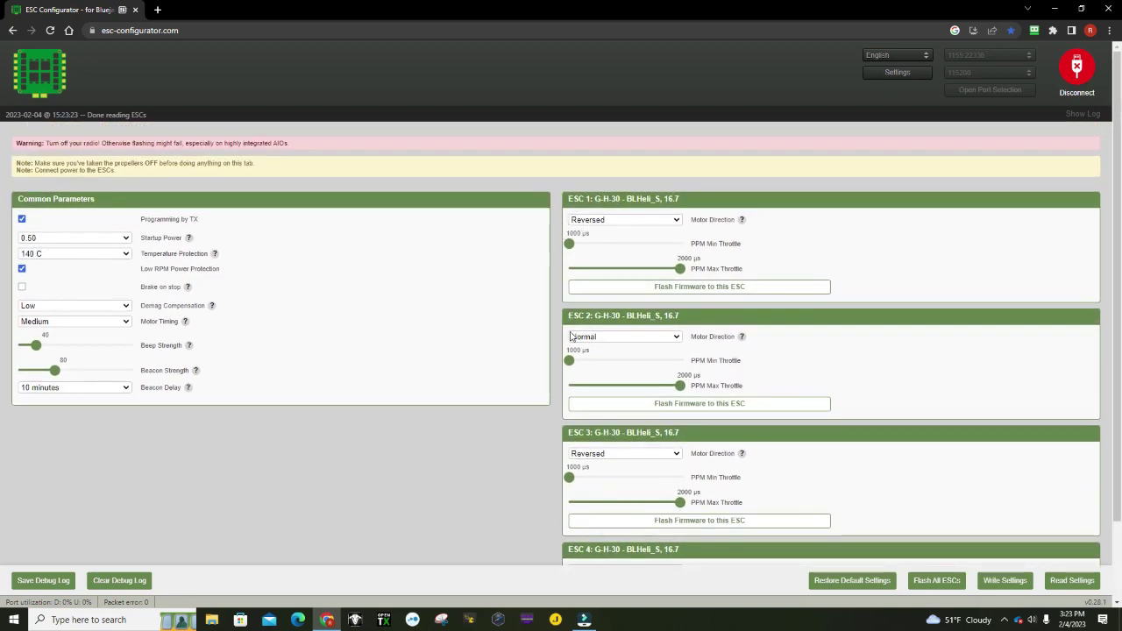
scroll(613, 403, down, 1)
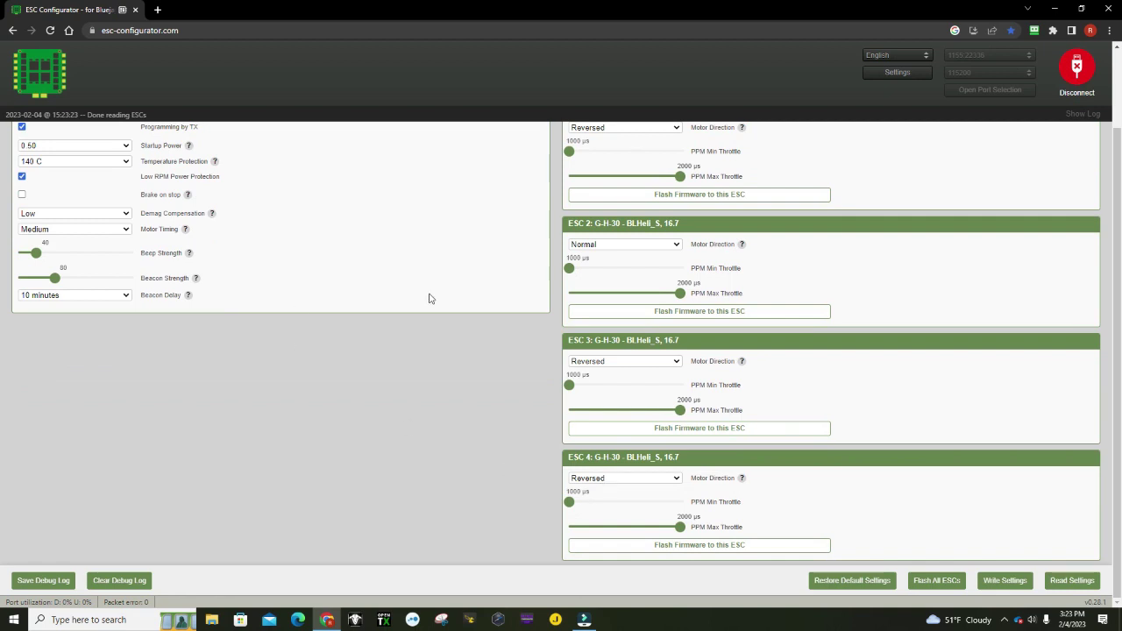
scroll(362, 353, up, 1)
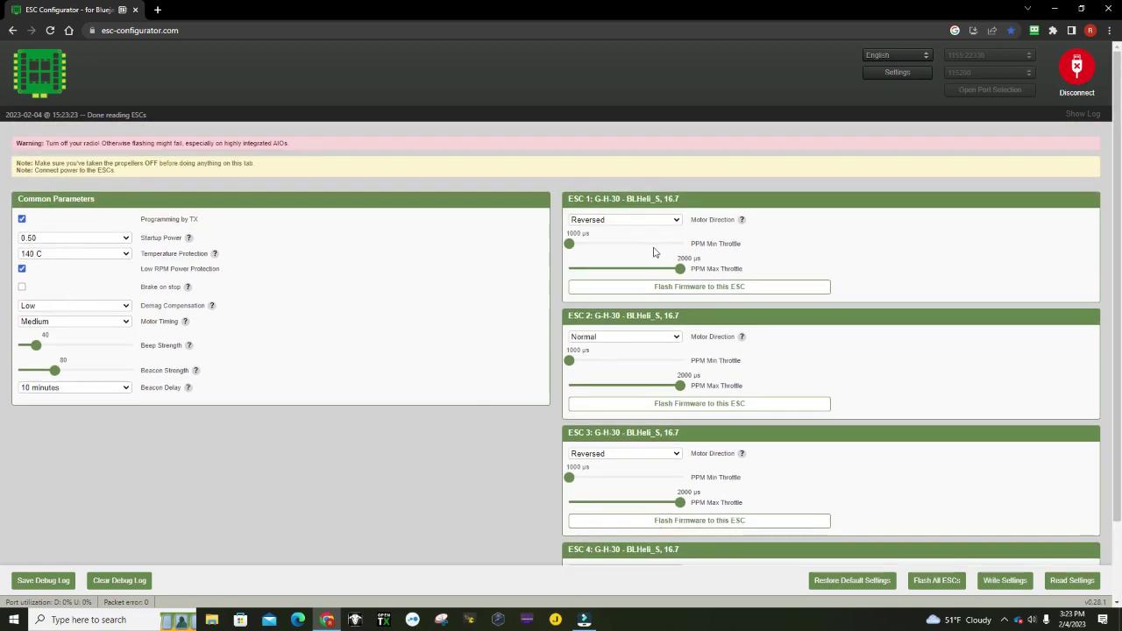
click(657, 220)
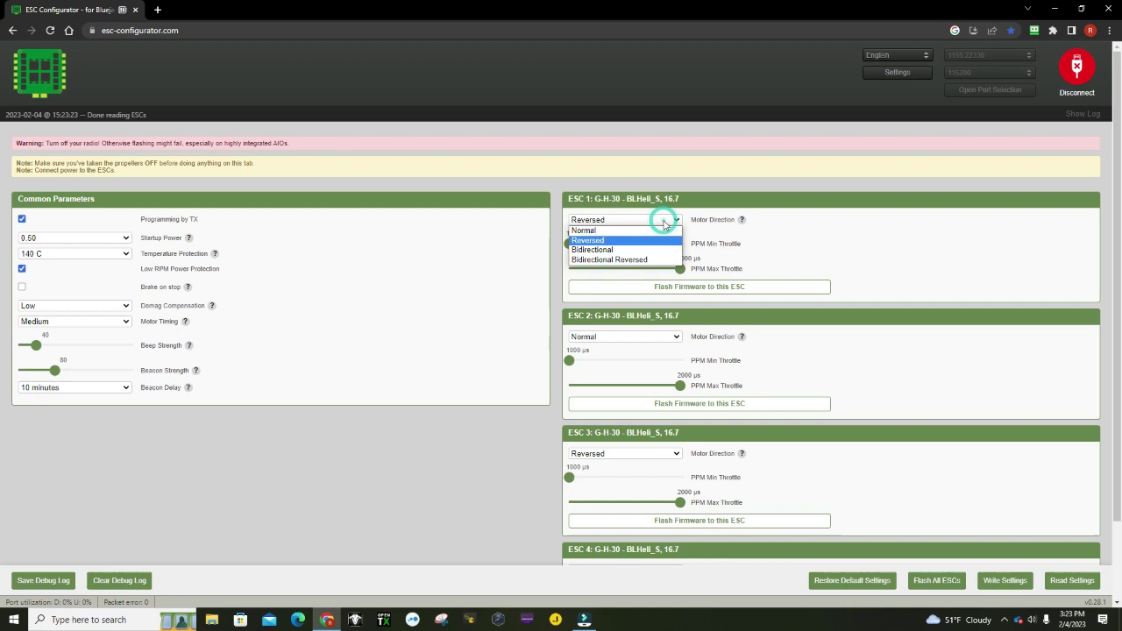
click(661, 220)
scroll(931, 542, down, 1)
scroll(932, 542, up, 1)
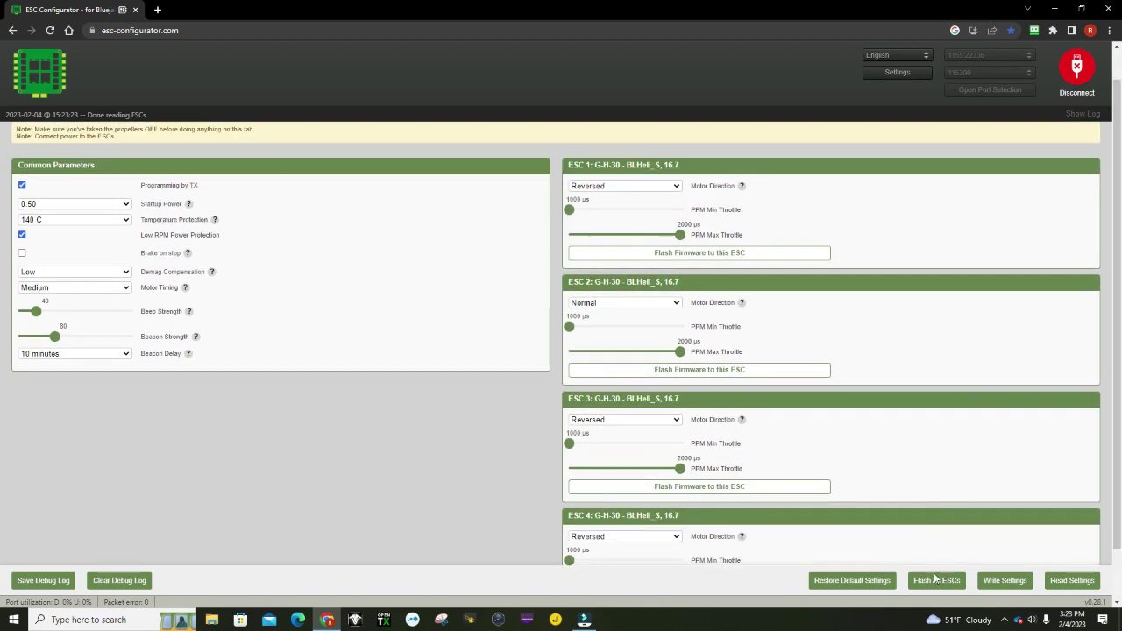
Start flashing all ESCs and select Bluejay as the firmware, keeping G-H-30 as the ESC target
click(935, 580)
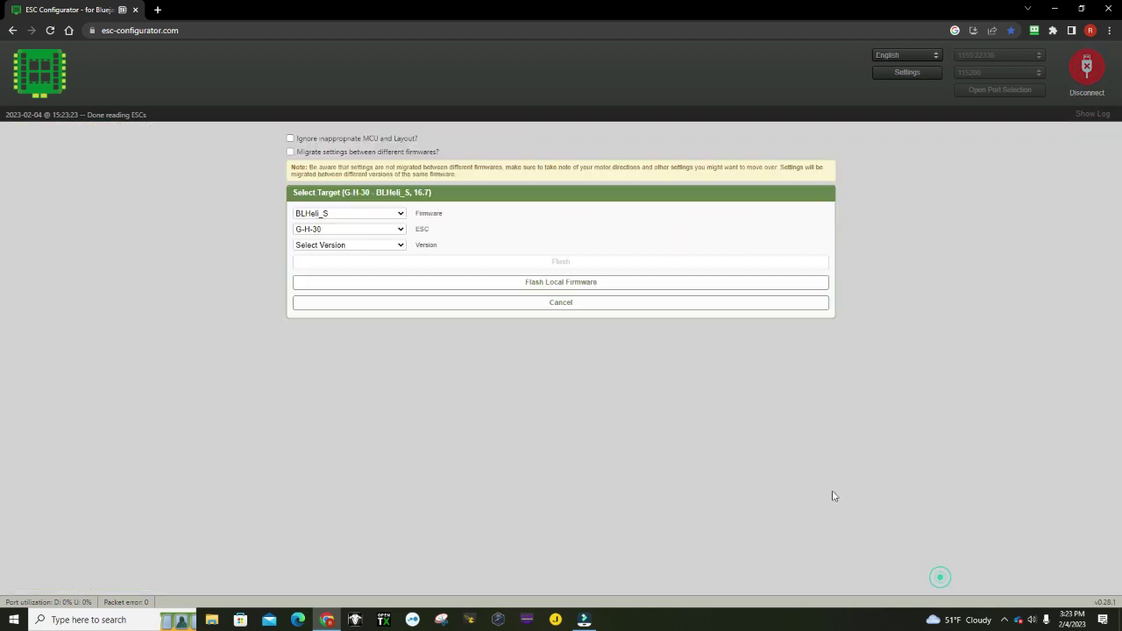
click(389, 215)
click(332, 235)
click(396, 229)
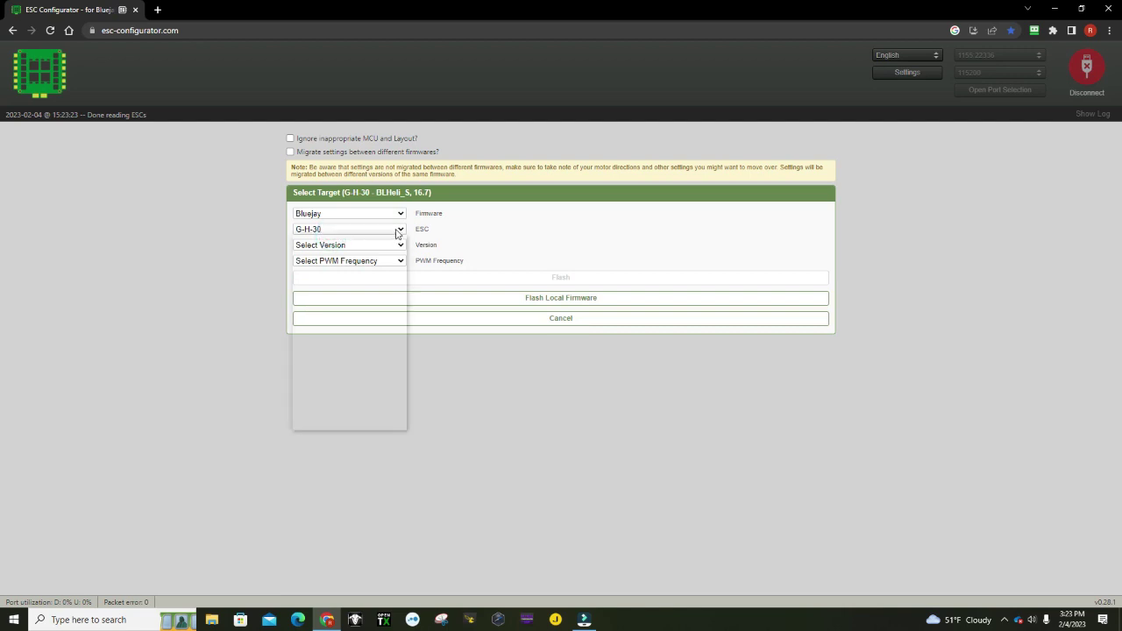
click(397, 231)
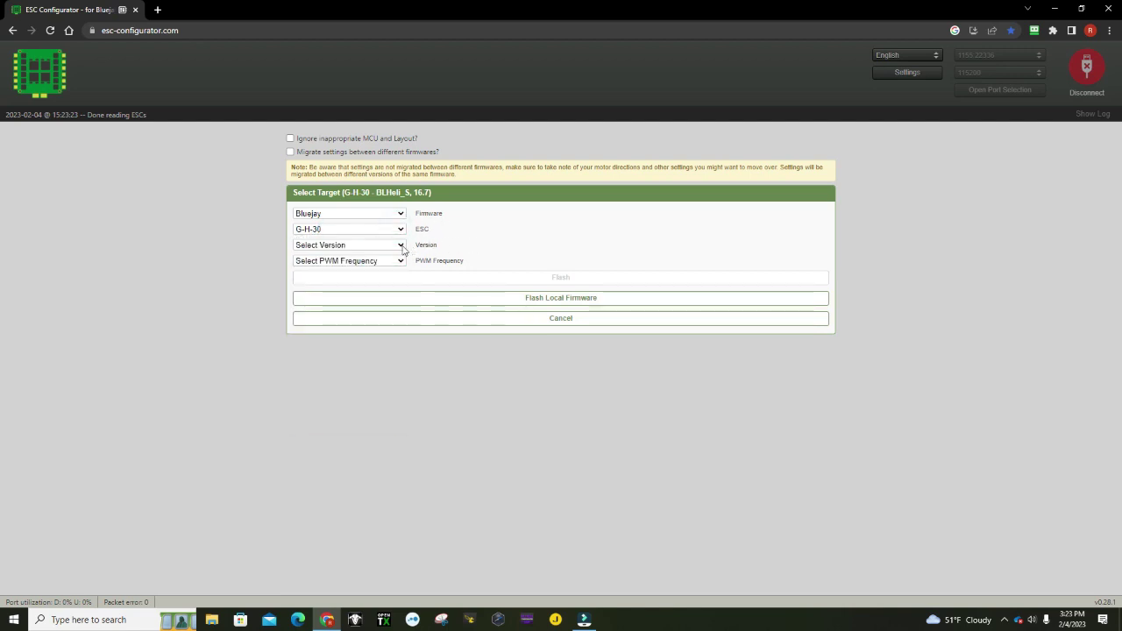
Choose firmware version v0.18.1 with a PWM frequency of 24 and flash it to all ESCs
click(401, 246)
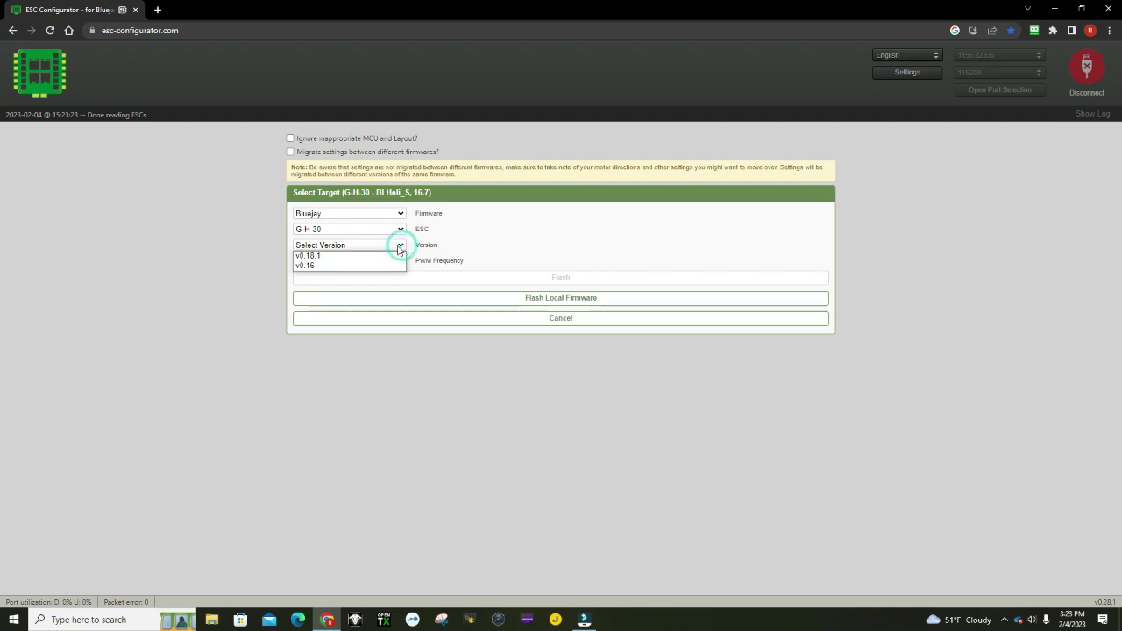
click(322, 257)
click(401, 262)
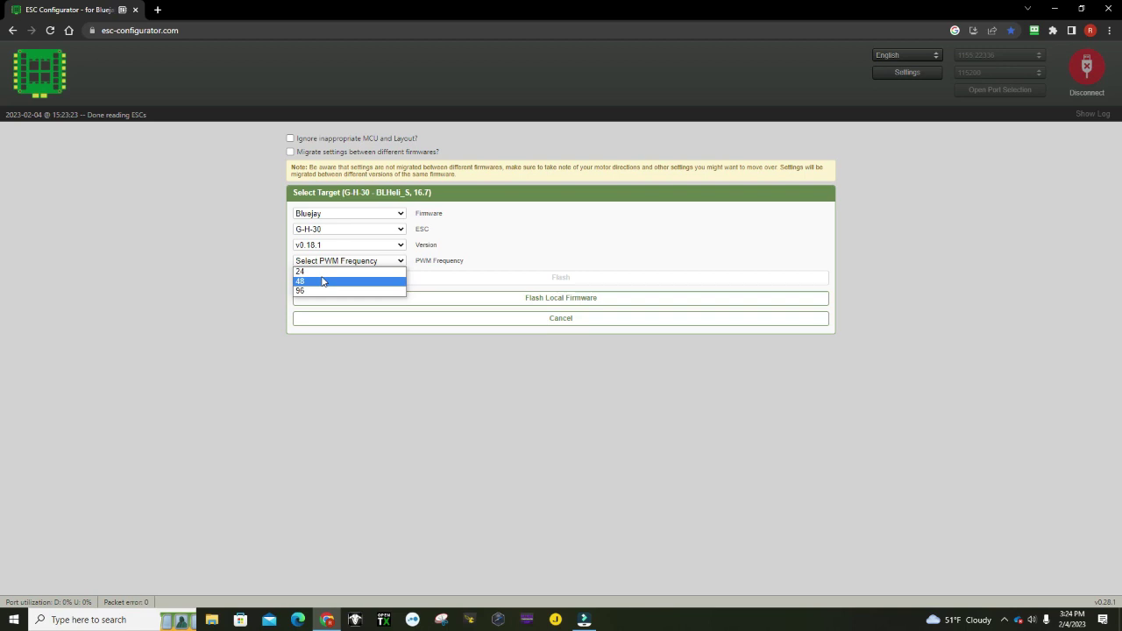
click(311, 272)
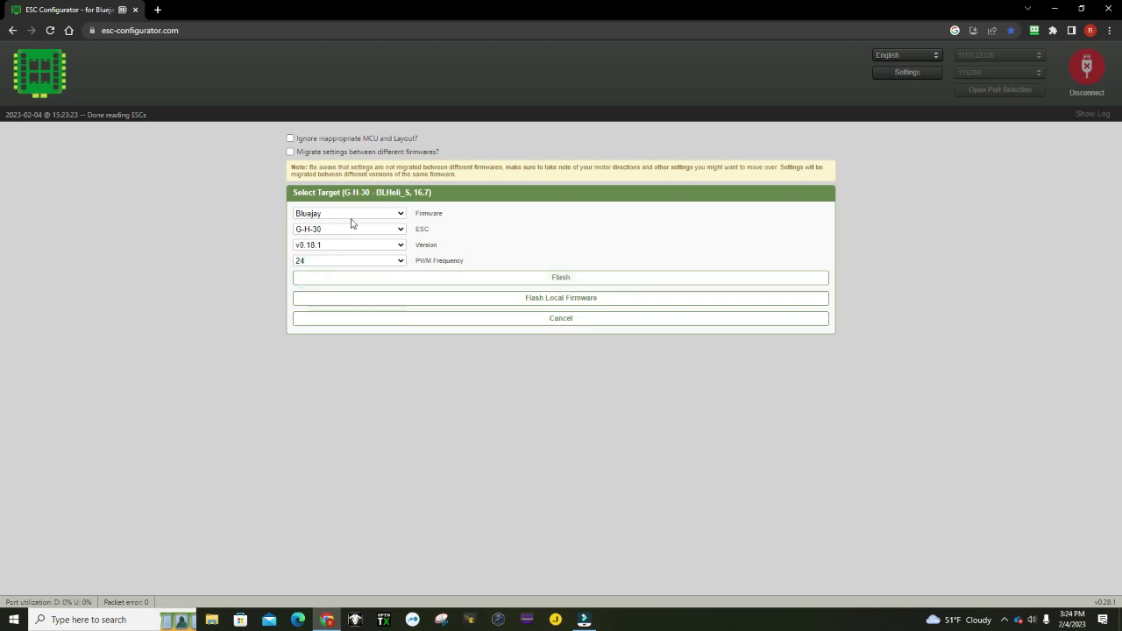
click(572, 281)
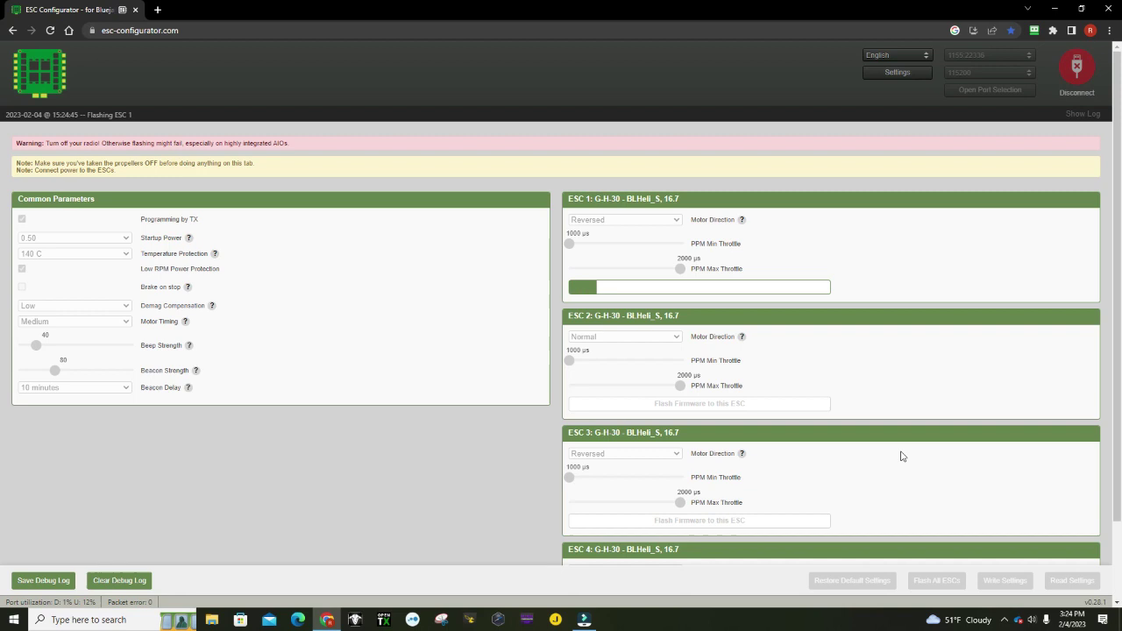
scroll(900, 454, down, 1)
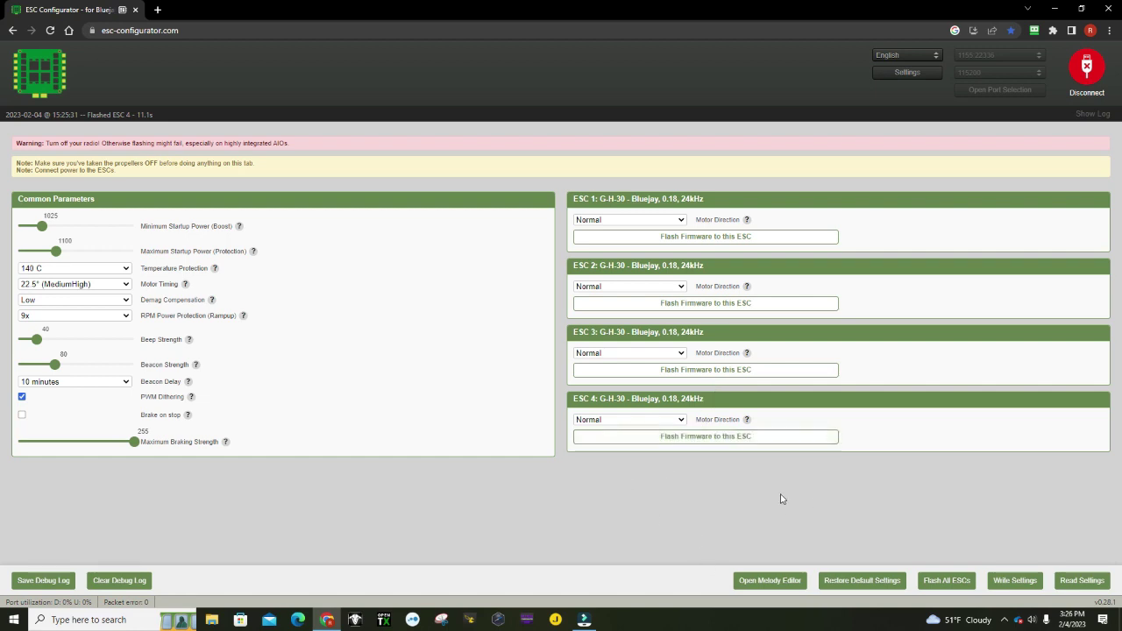
Load the Pokémon Red/Blue Title Theme in the melody editor and play the ESC 1 part
click(769, 583)
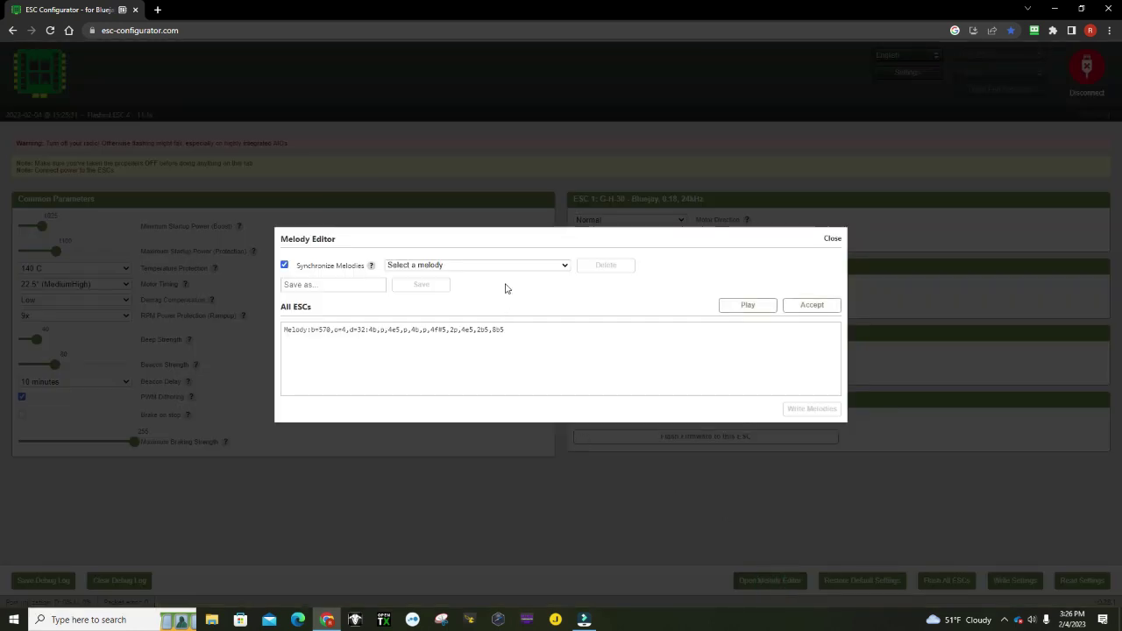
click(533, 265)
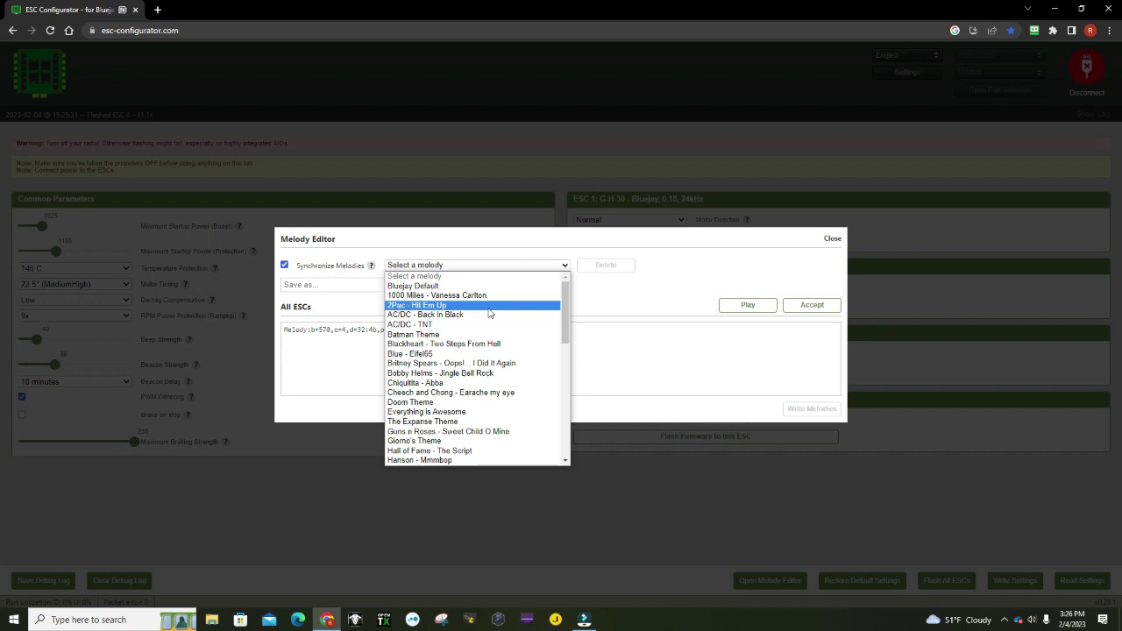
scroll(479, 359, down, 10)
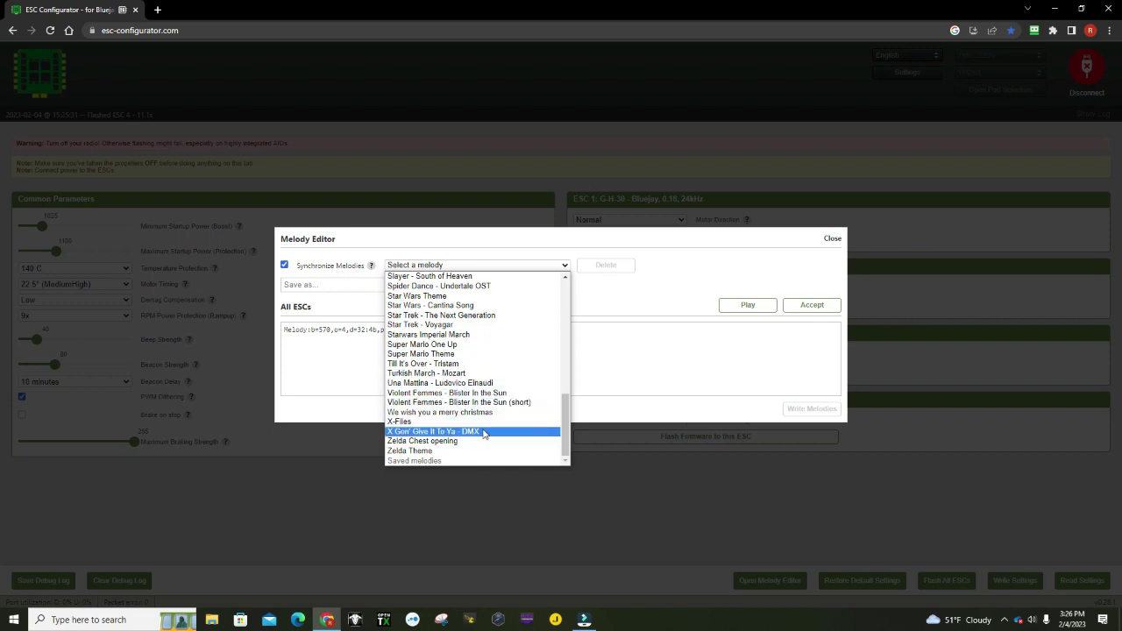
scroll(483, 432, up, 10)
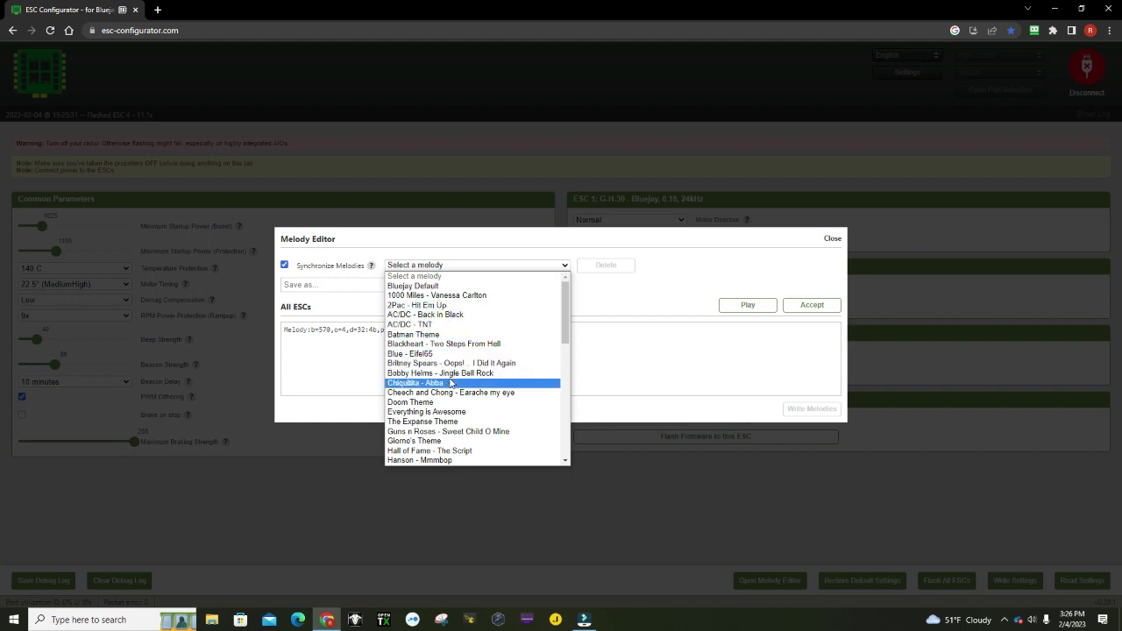
scroll(451, 383, down, 3)
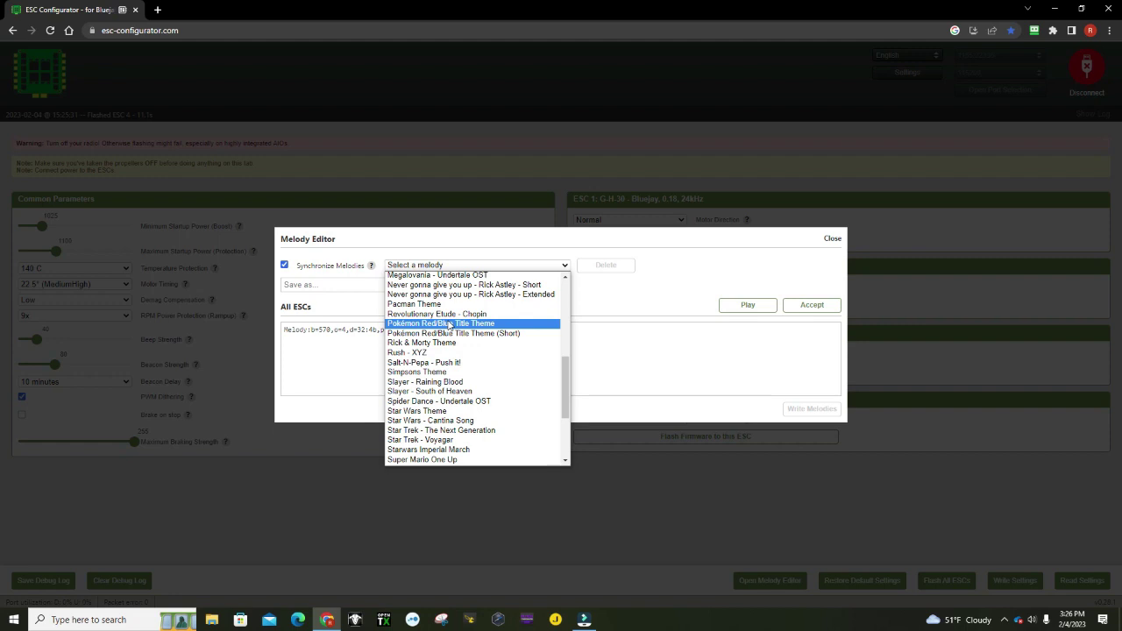
click(449, 323)
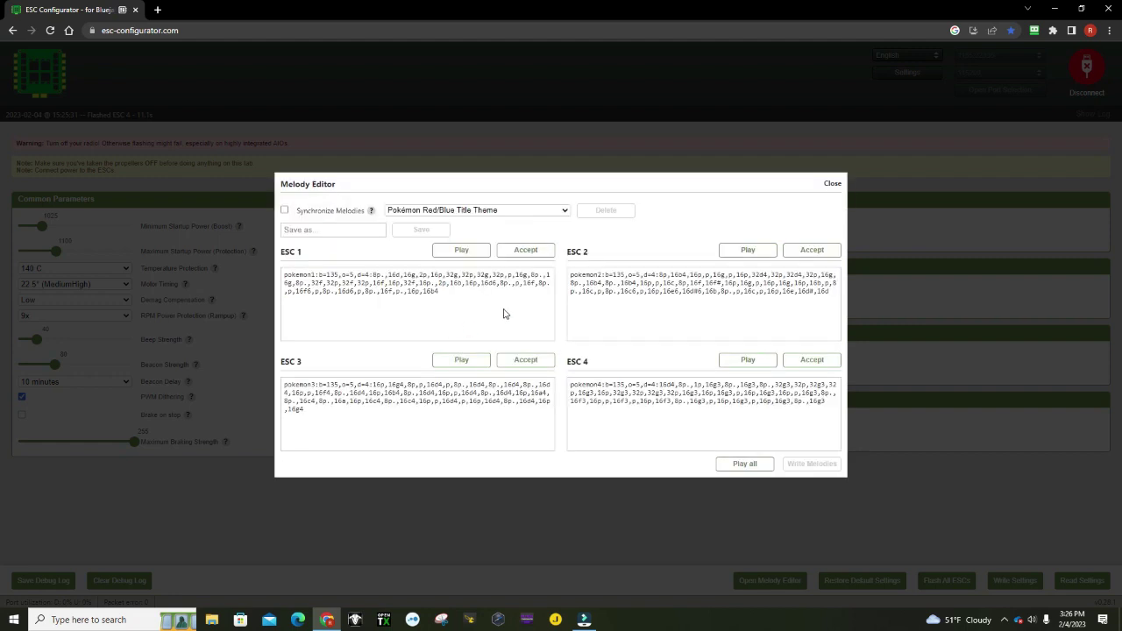
click(460, 252)
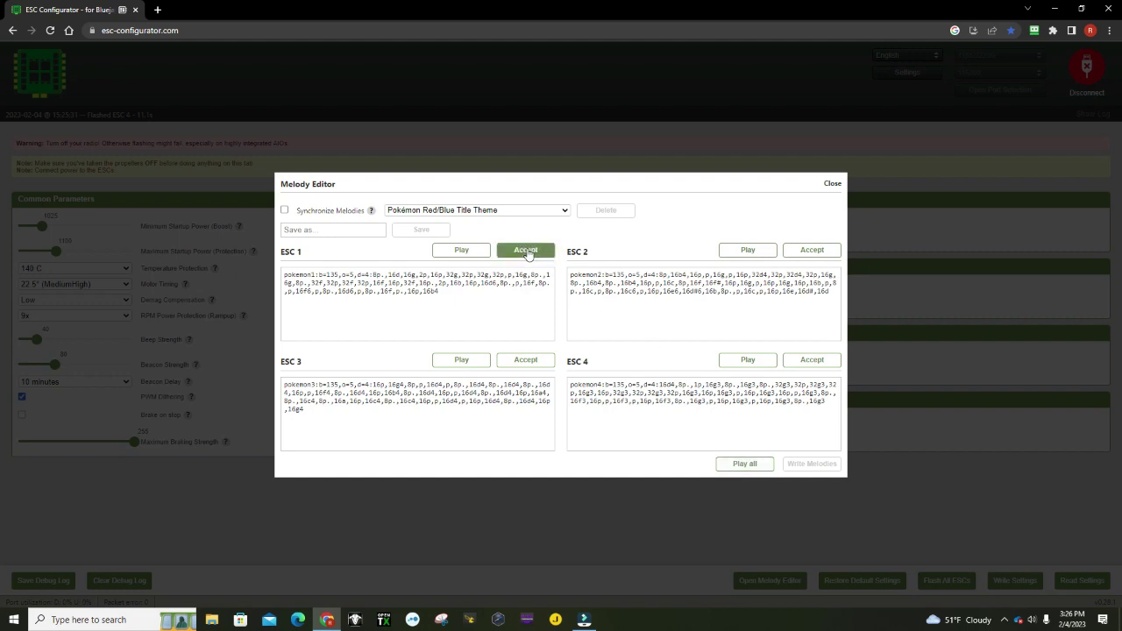
Accept the melody for all four ESCs, write the melodies, and close the melody editor
click(526, 251)
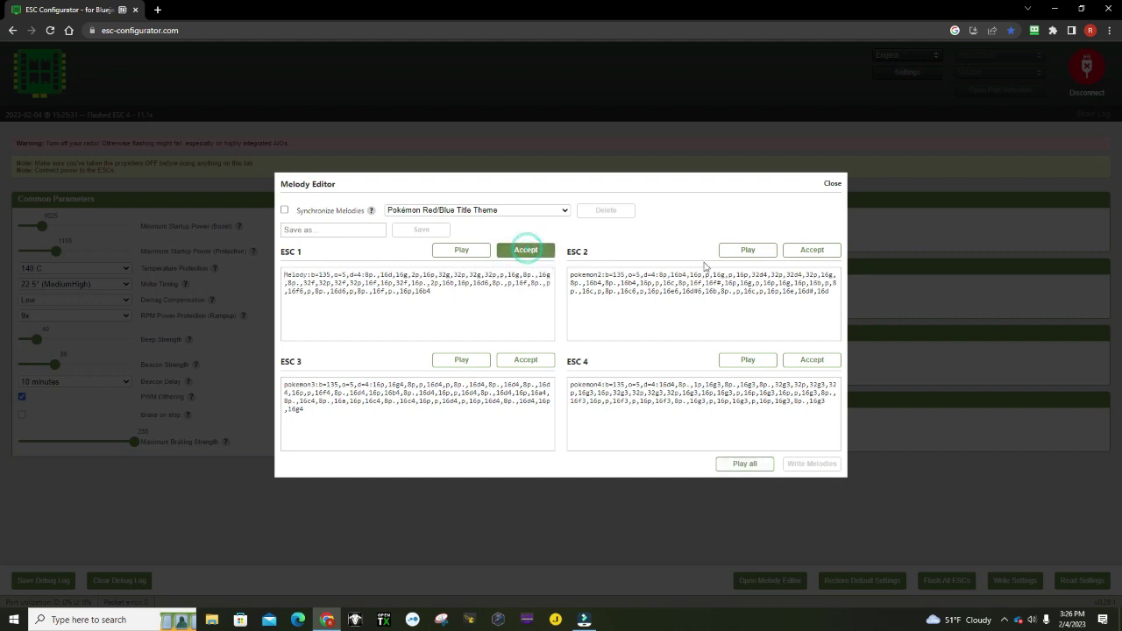
click(824, 253)
click(525, 359)
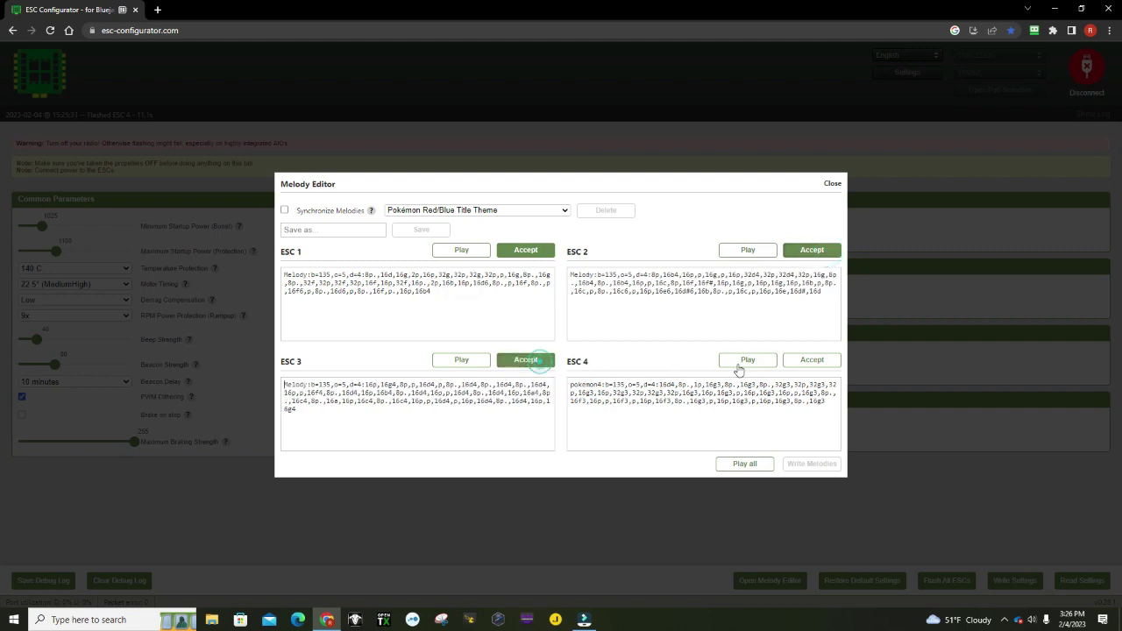
click(808, 359)
click(810, 464)
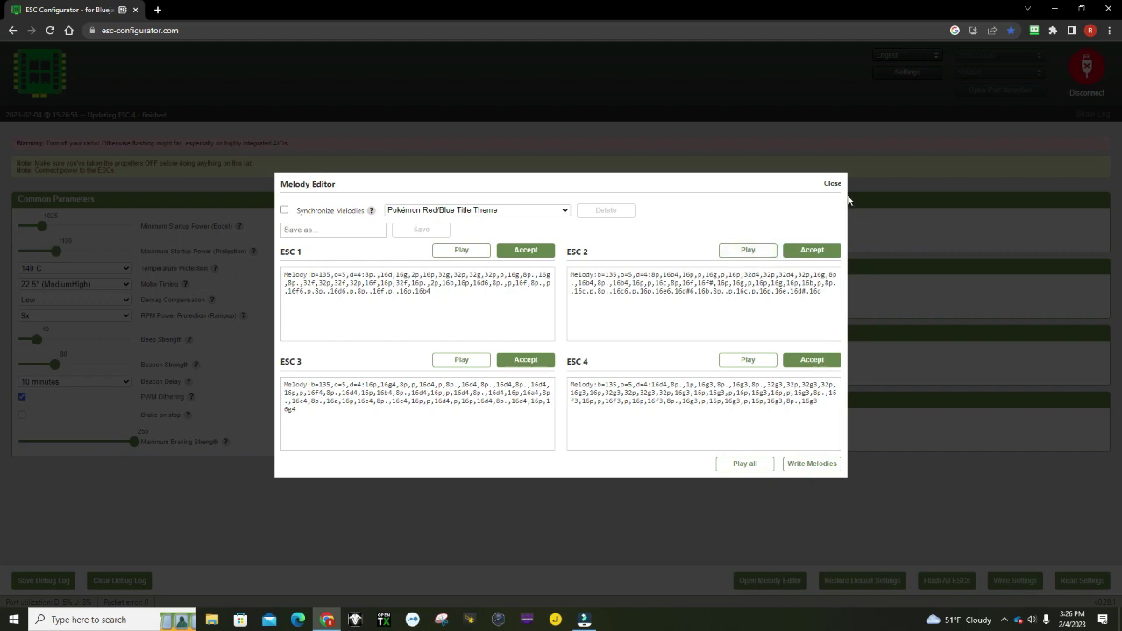
click(833, 184)
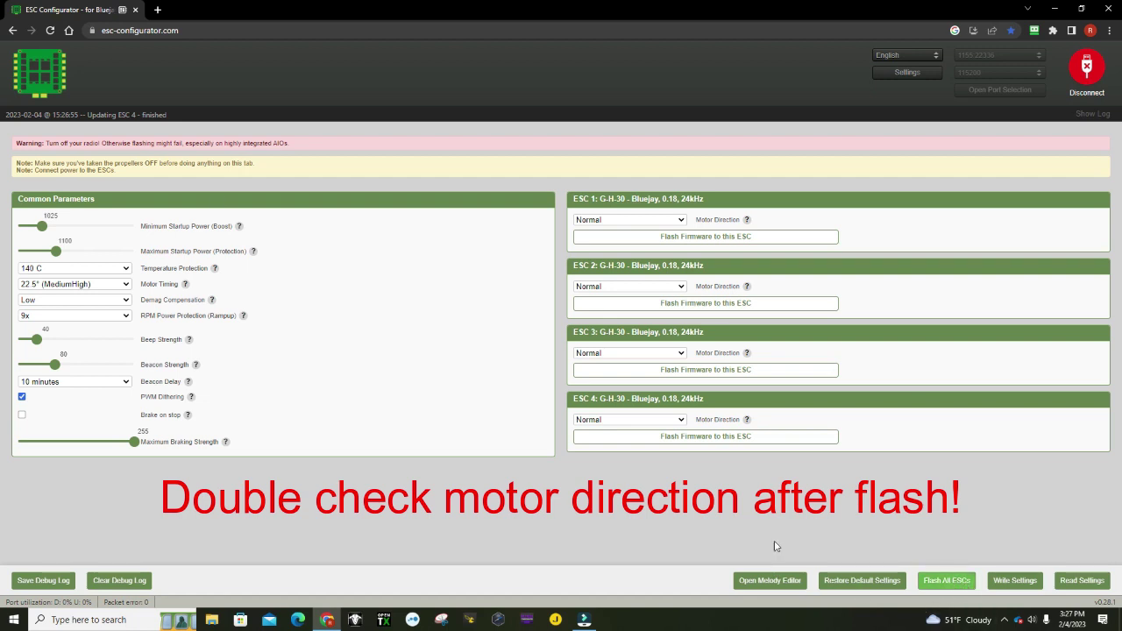
Check the firmware and version choices offered for reflashing all ESCs without selecting any
click(954, 582)
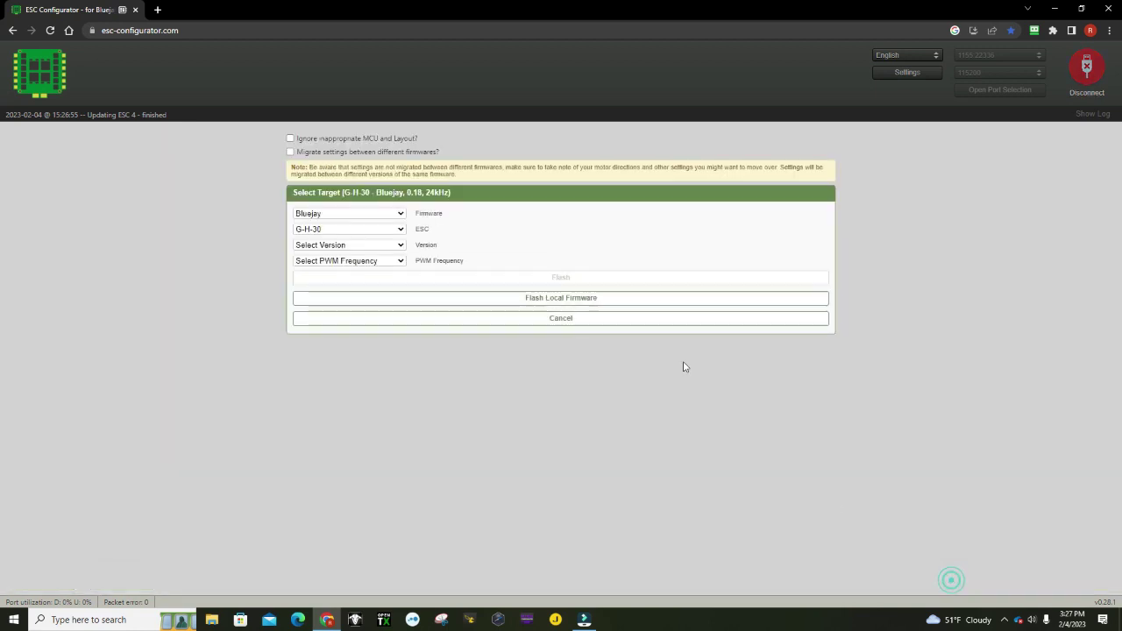
click(345, 213)
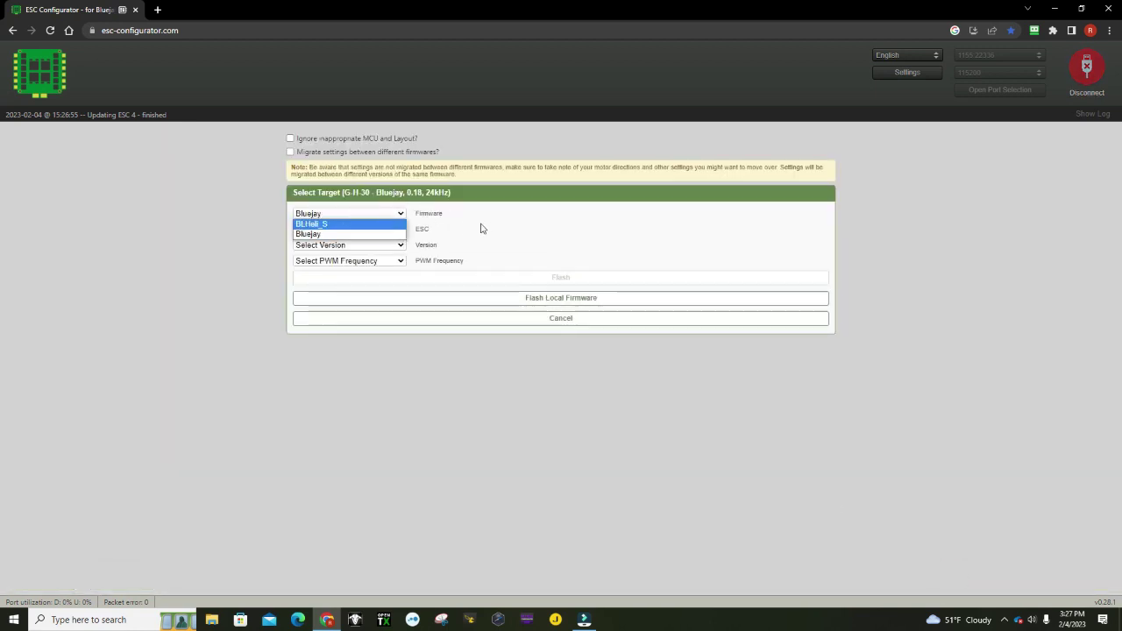
click(480, 227)
click(365, 244)
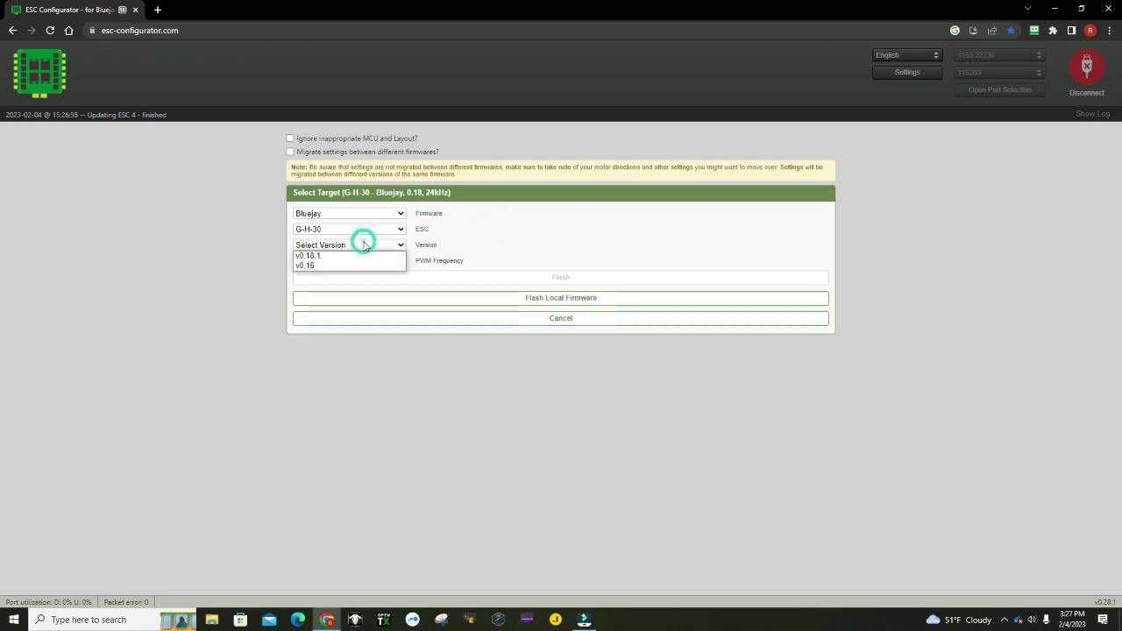
click(523, 240)
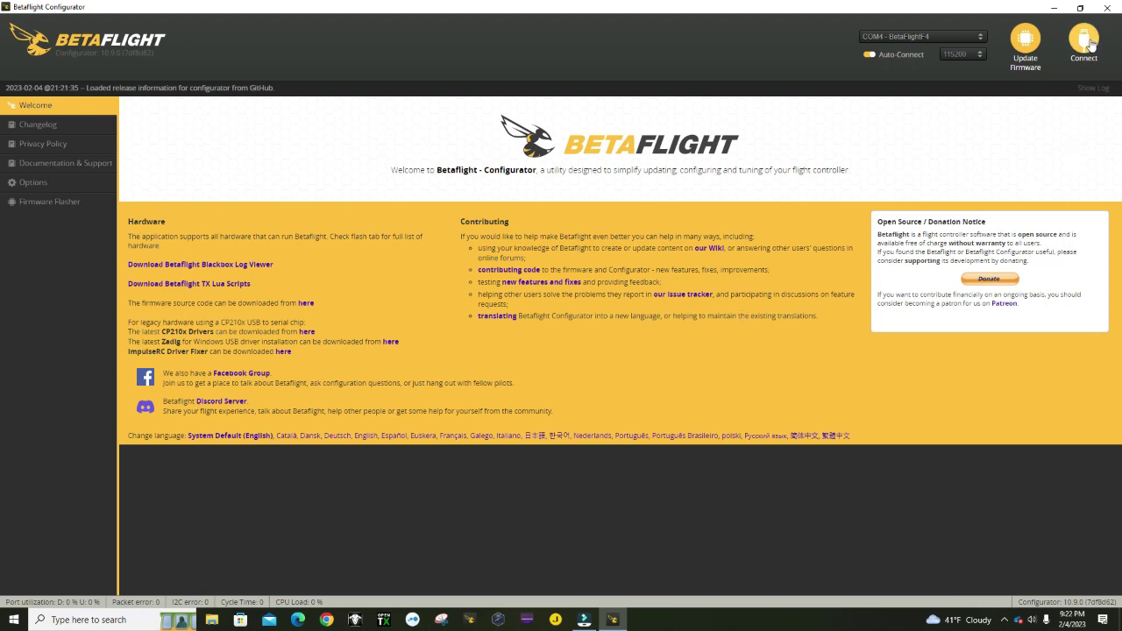
Connect to the flight controller in Betaflight Configurator and check the Bidirectional DShot setting for the motors
click(1089, 42)
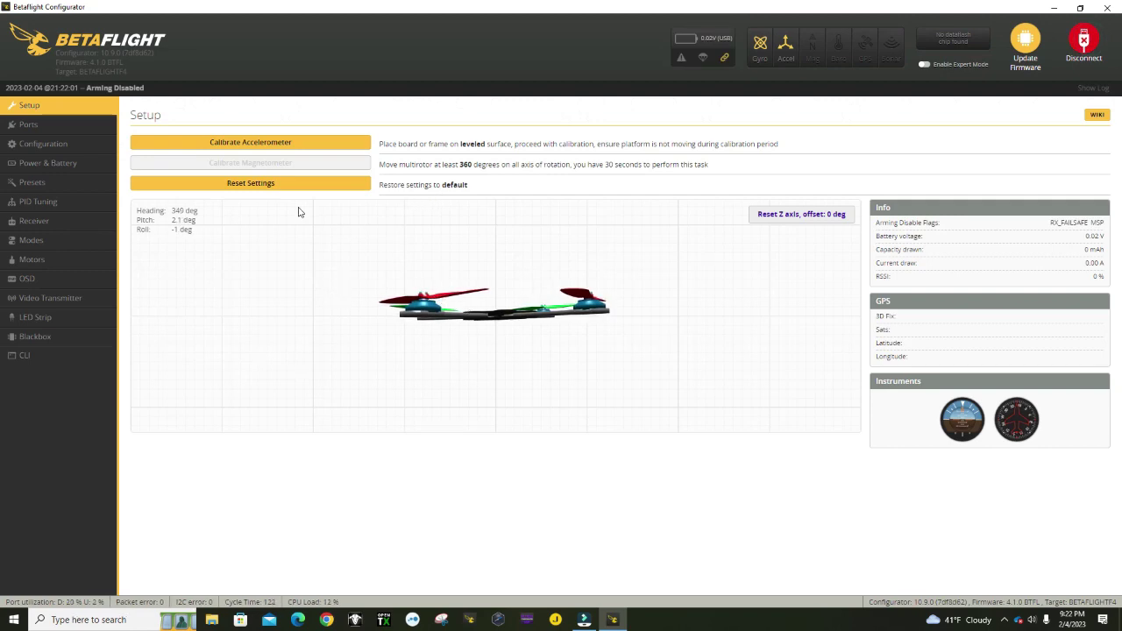
click(39, 261)
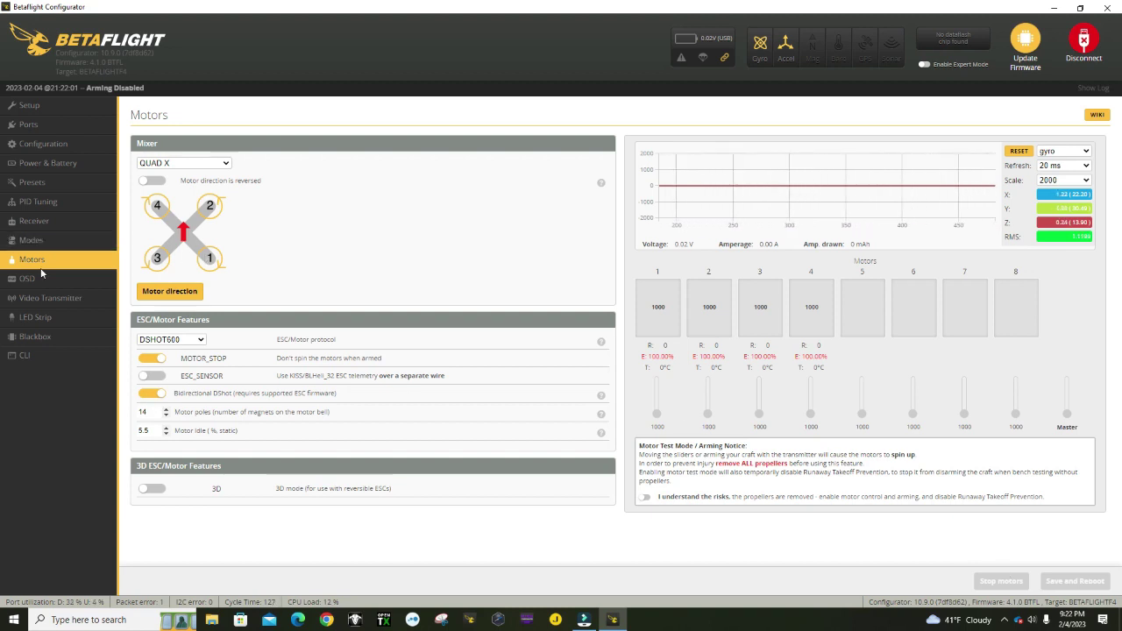
Examine the PID tuning filter settings, including the Gyro RPM Filter, and disconnect the flight controller
click(38, 202)
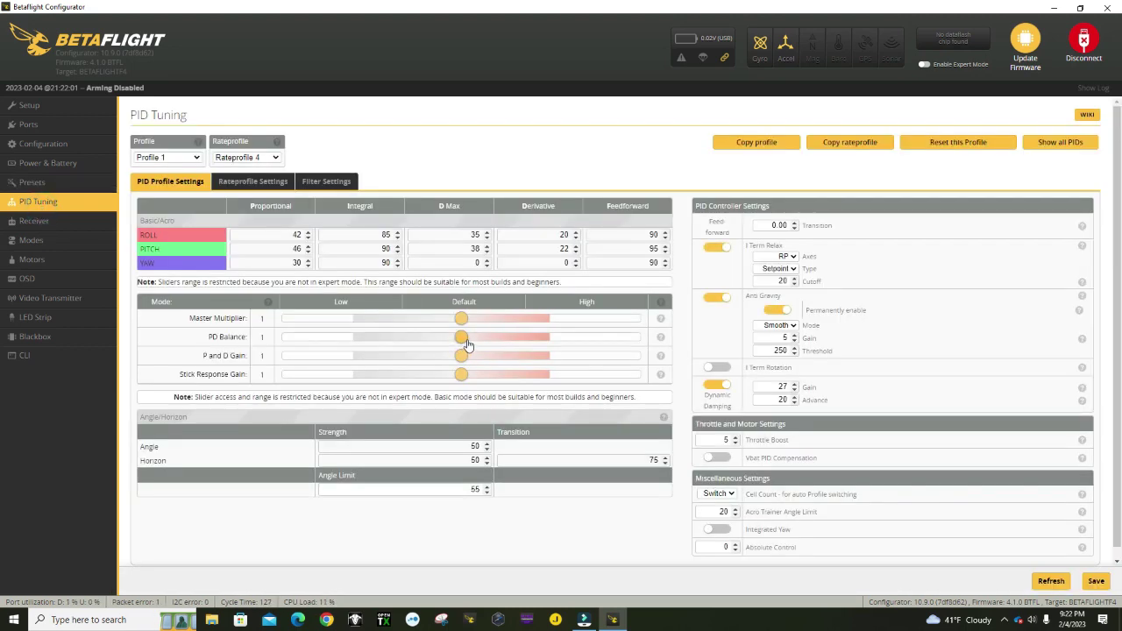
click(254, 182)
click(321, 182)
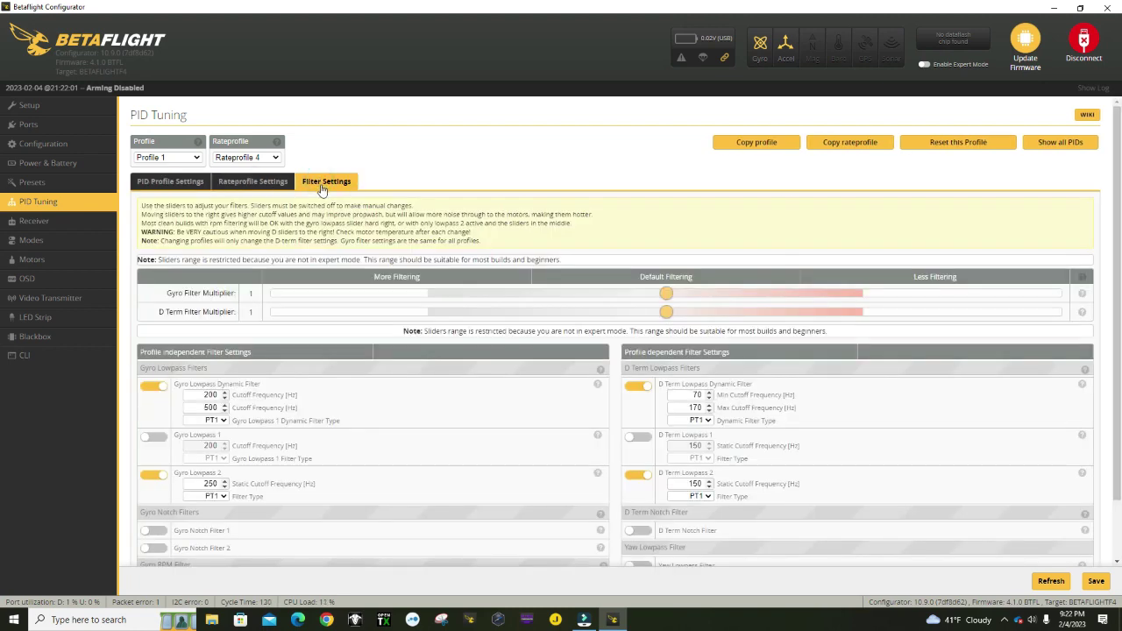
scroll(469, 421, down, 2)
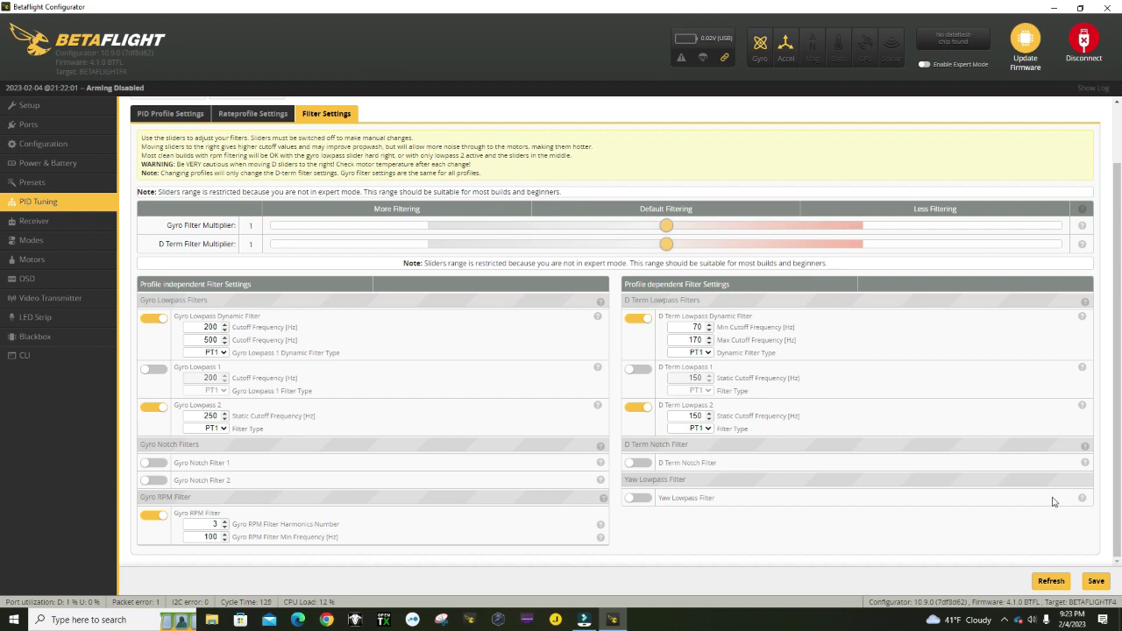
click(1084, 52)
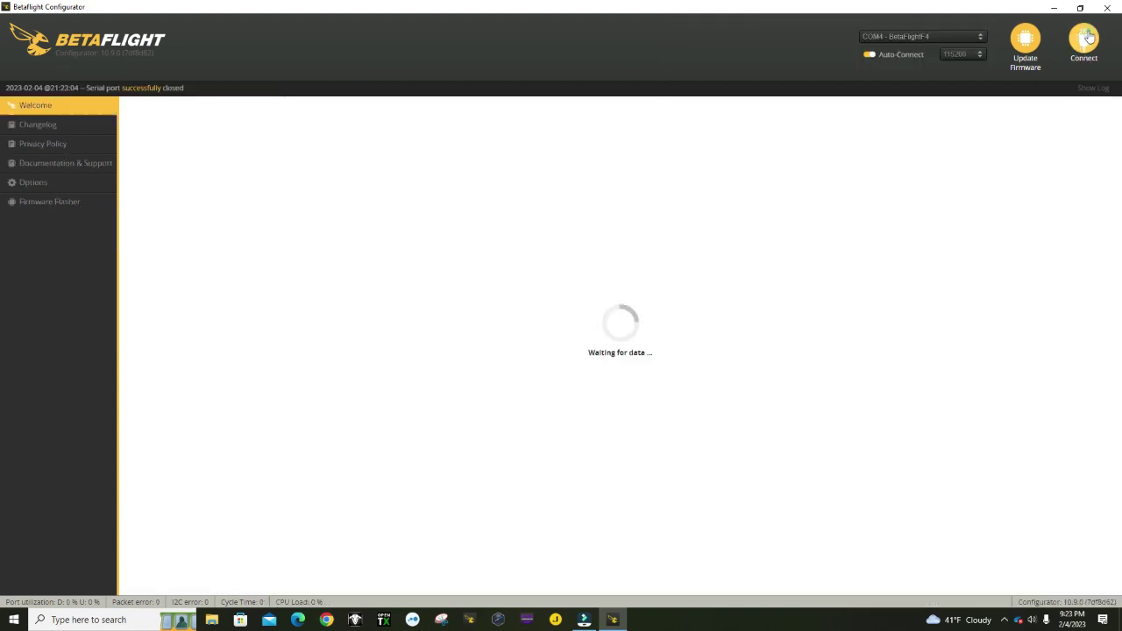